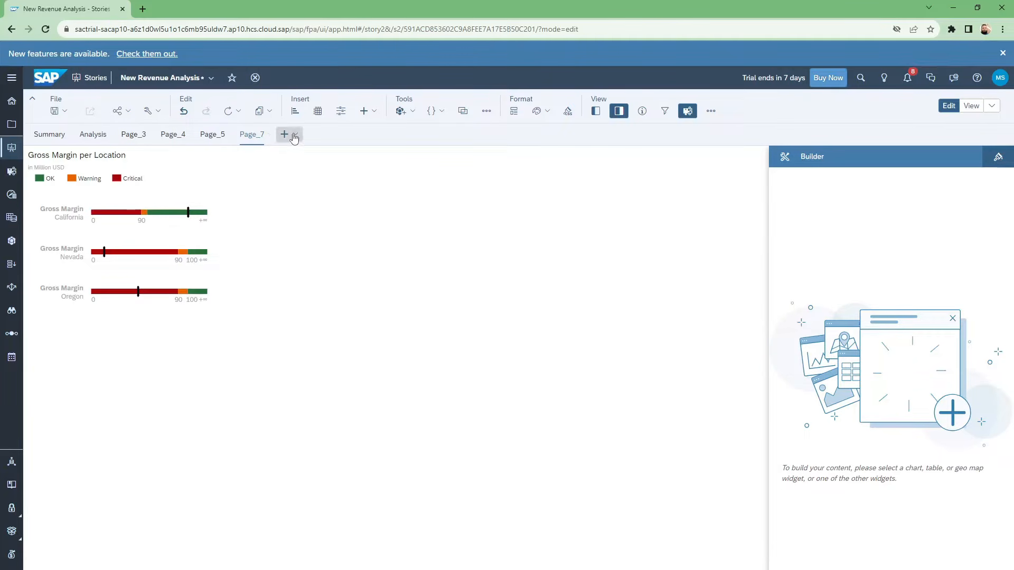
Insert a new chart beside the Gross Margin per Location chart on Page_7 and widen it across the free space.
click(296, 112)
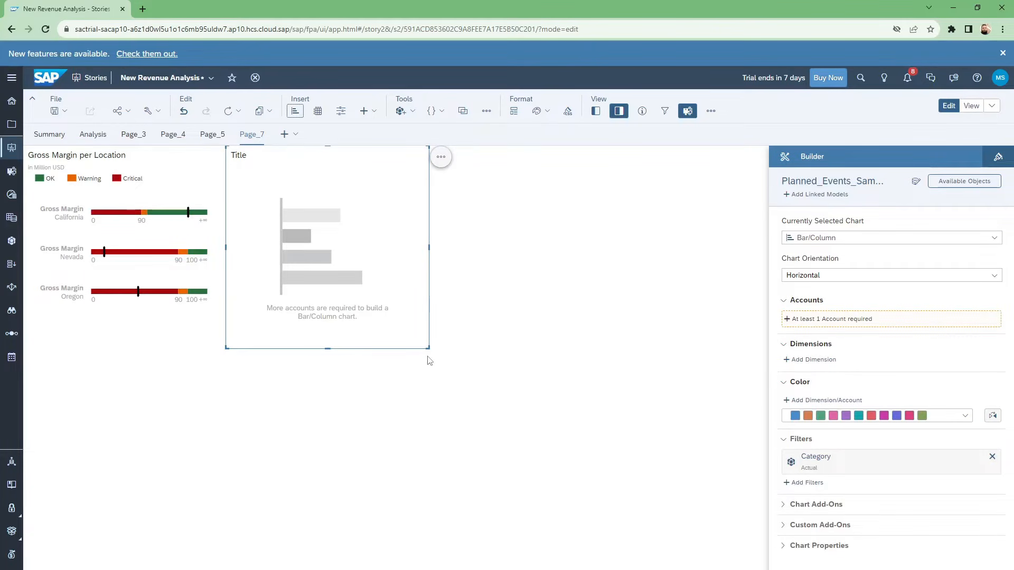
drag(426, 347, 713, 349)
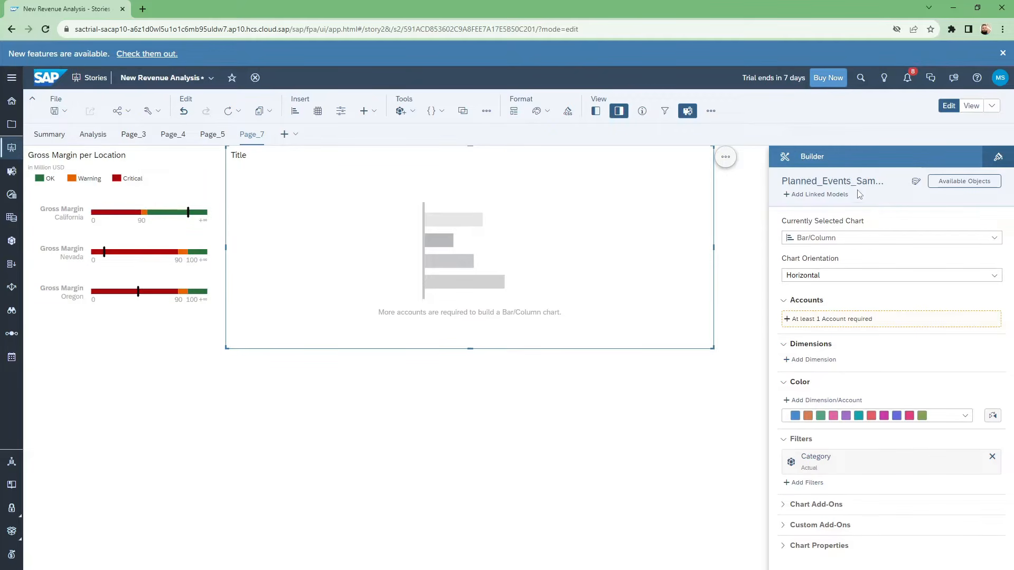
Link BestRunJuice_SampleModel to the chart's Planned_Events_Sample model, matching the City dimension with Location.
click(823, 195)
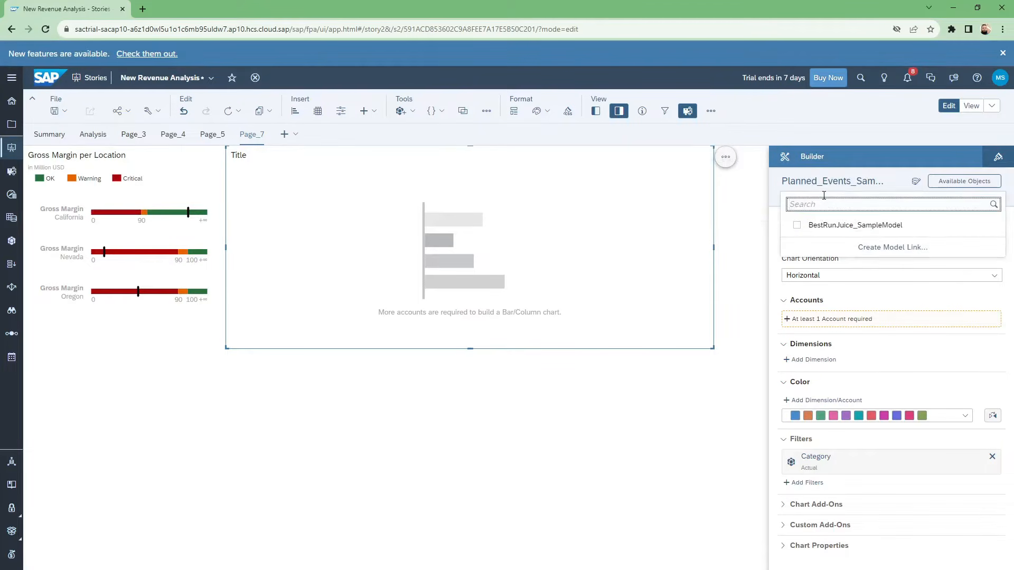
click(799, 226)
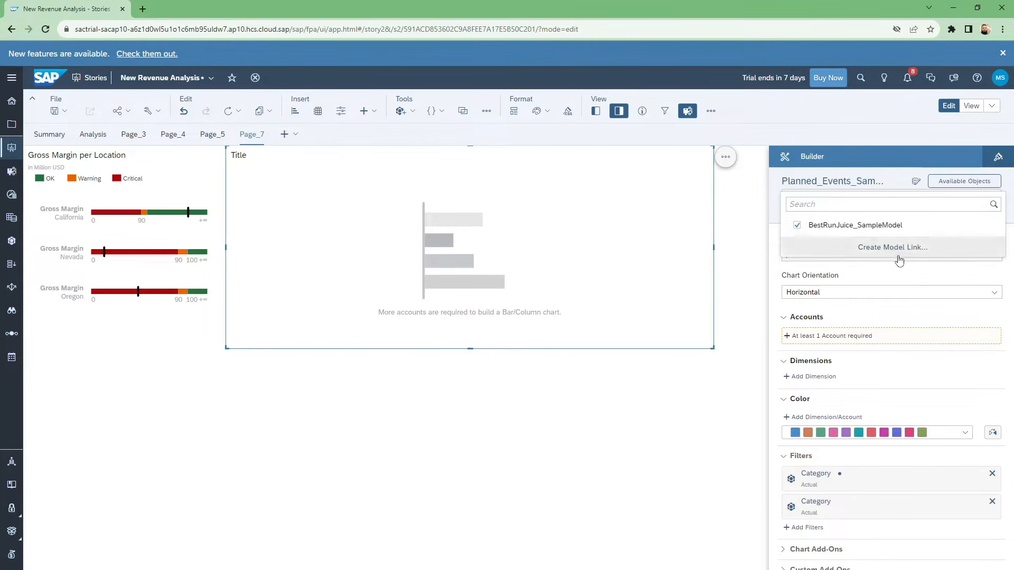
click(893, 248)
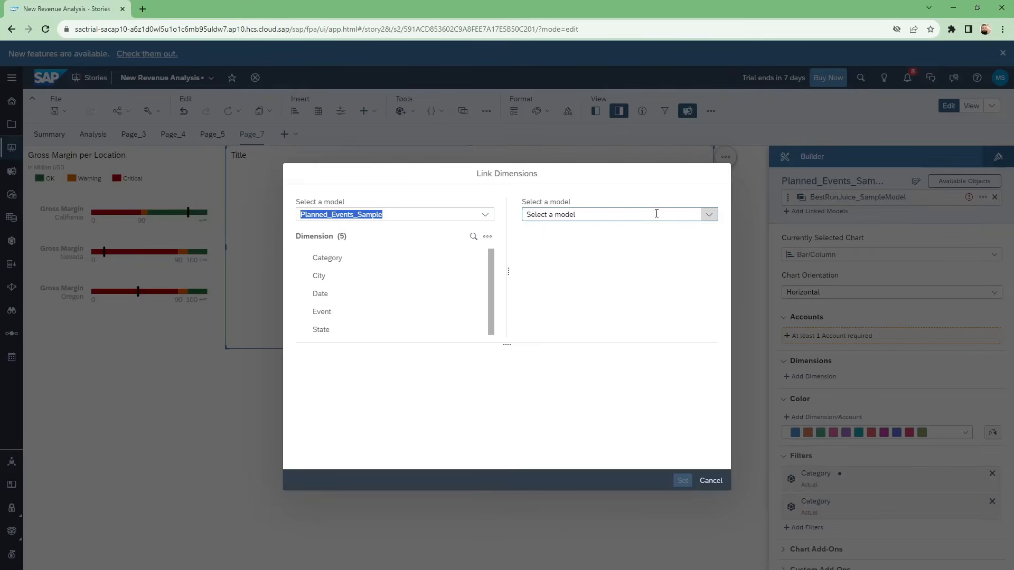
click(708, 218)
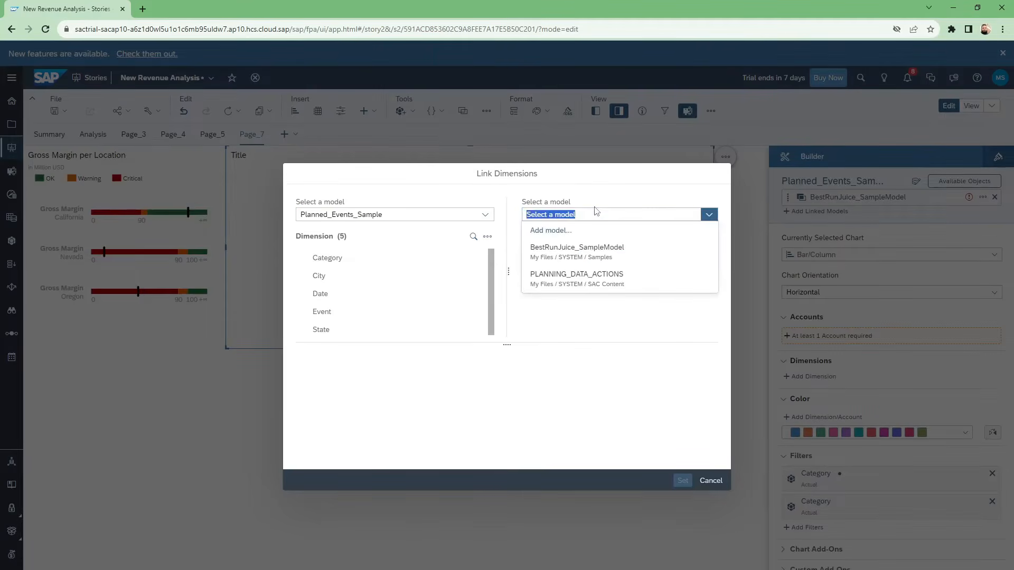
click(581, 252)
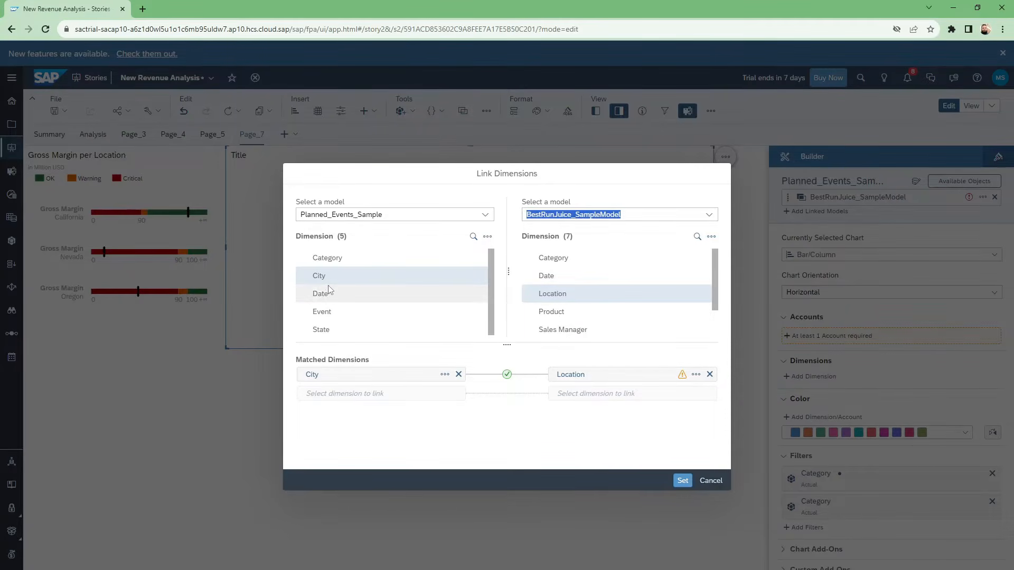
mouse_move(331, 276)
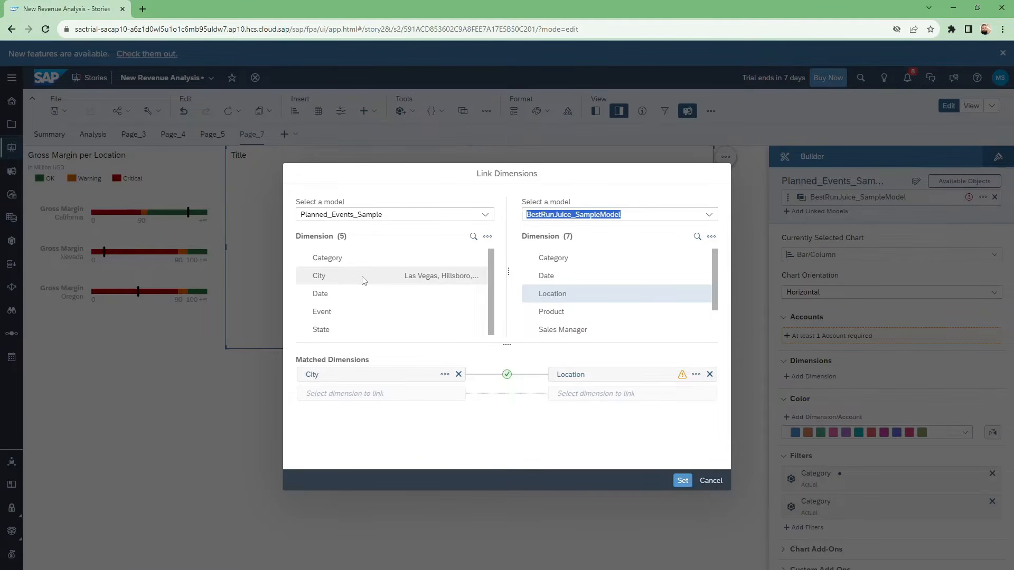
click(553, 297)
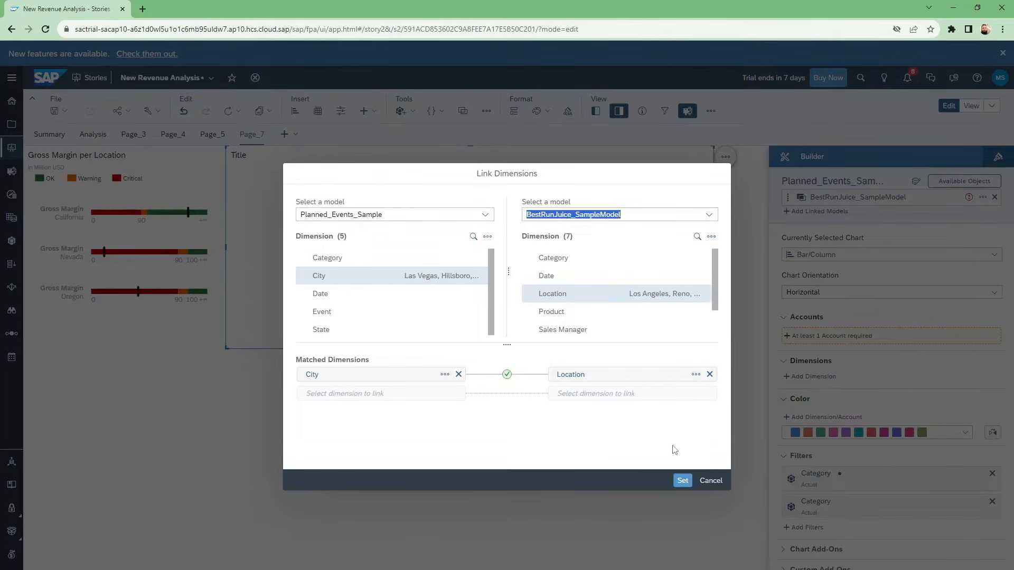
click(683, 481)
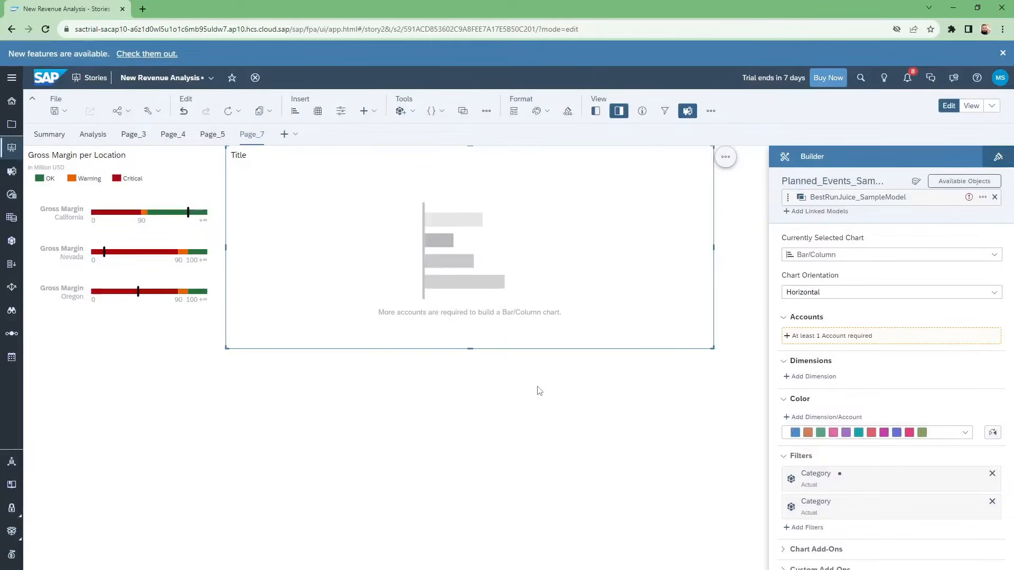
Change the new chart's type from Bar/Column to Scatterplot.
mouse_move(882, 189)
click(850, 257)
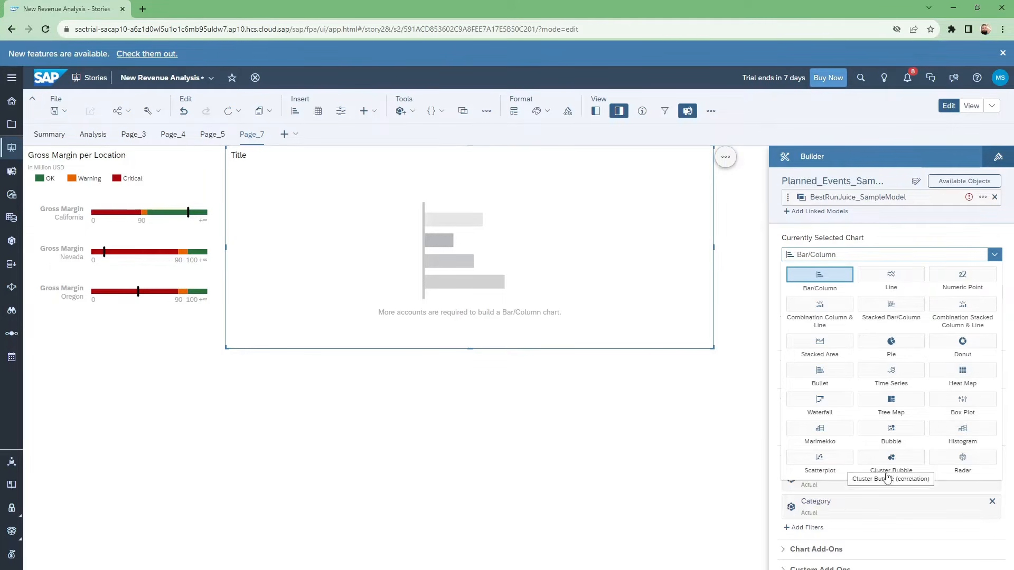
click(836, 469)
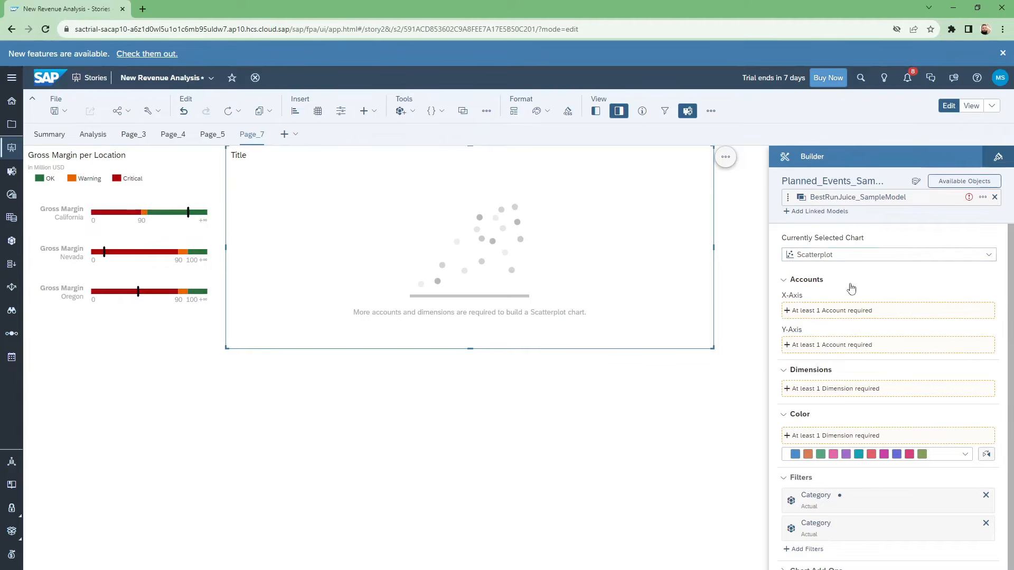
Assign No of Events for 2016 from Planned_Events_Sample to the X-axis and Net_revenue from BestRunJuice_SampleModel to the Y-axis.
click(827, 312)
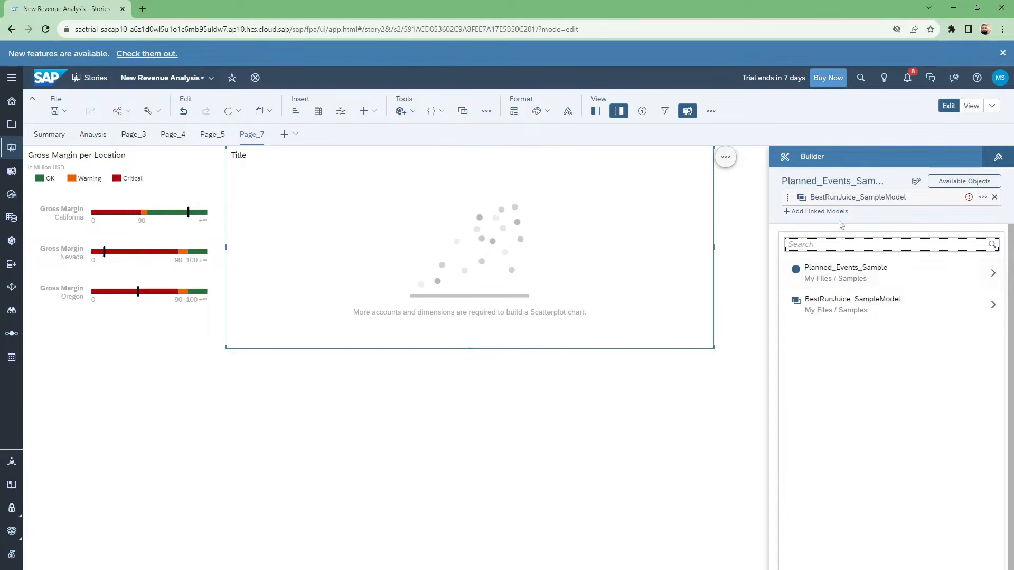
click(917, 279)
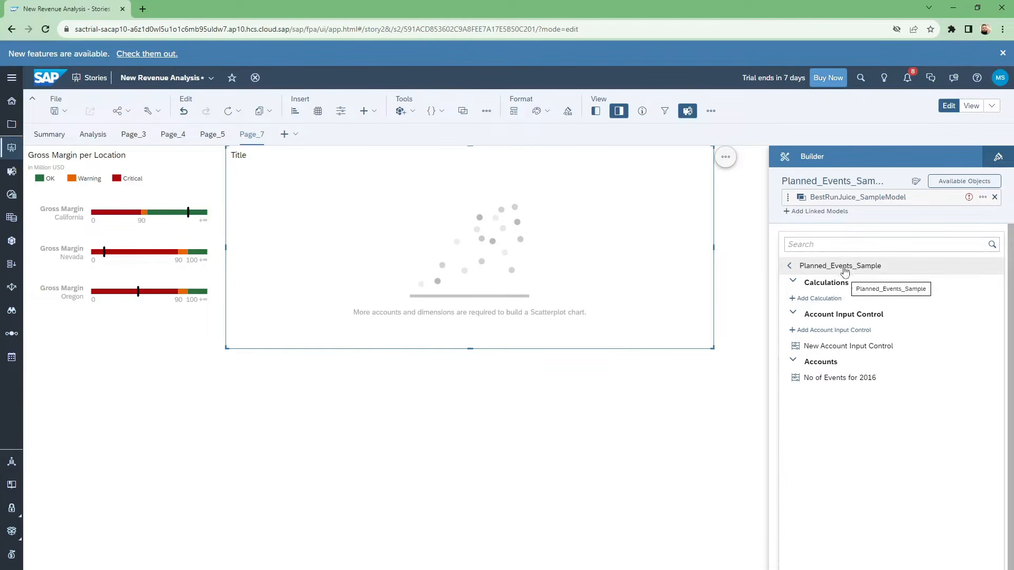
click(855, 379)
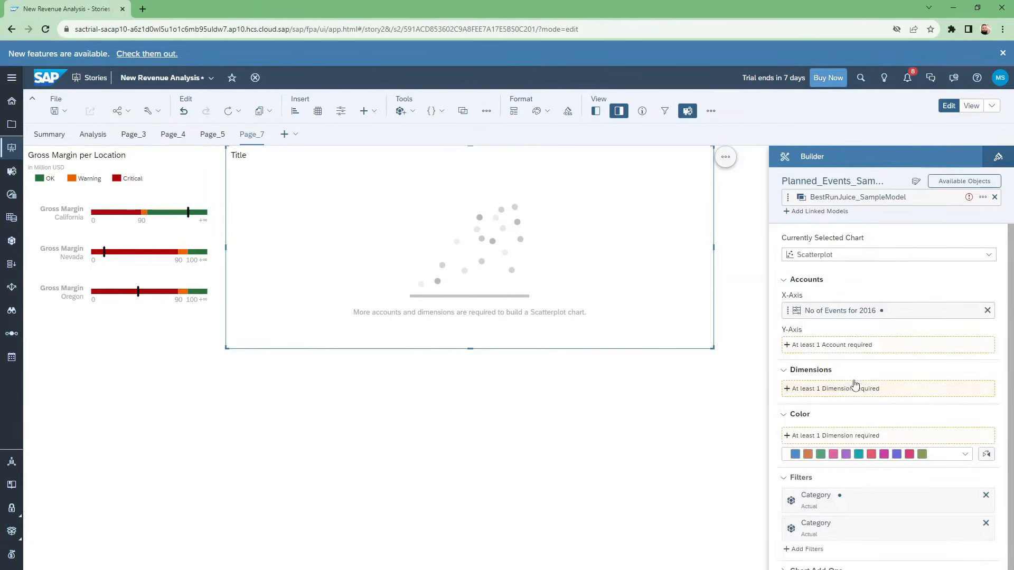
click(846, 349)
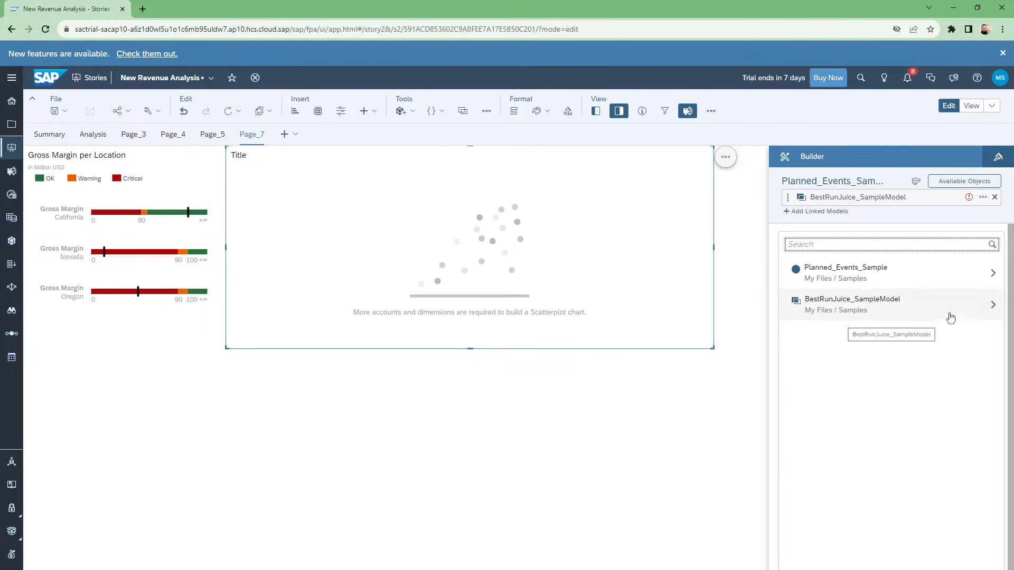
click(965, 304)
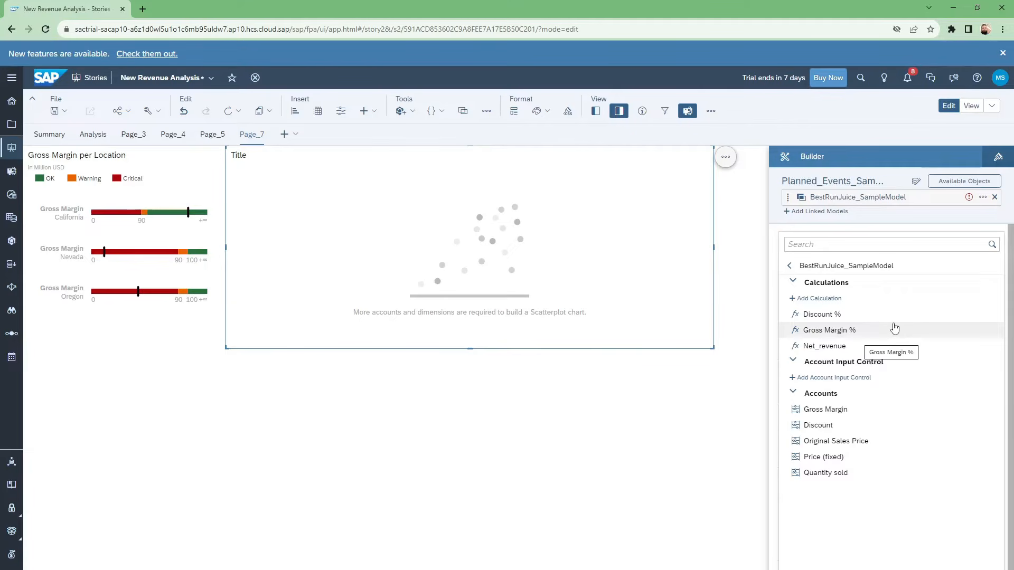
click(825, 347)
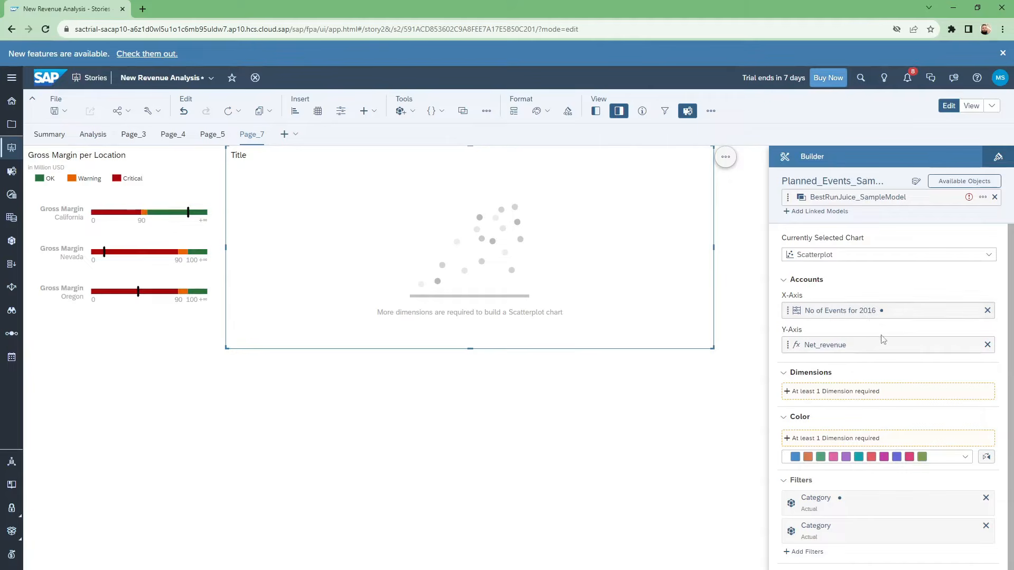
mouse_move(891, 185)
click(841, 442)
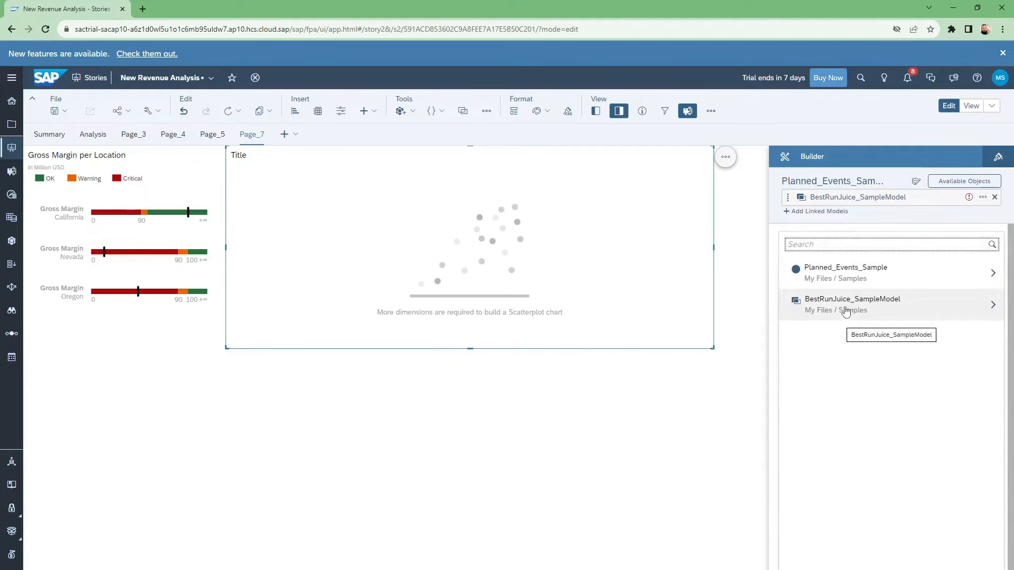
click(877, 313)
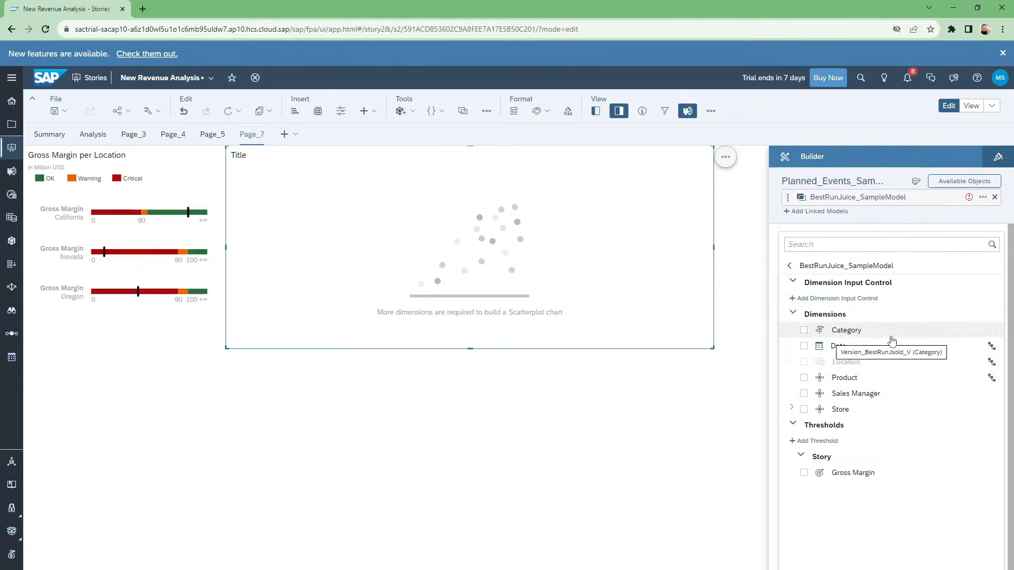
click(886, 222)
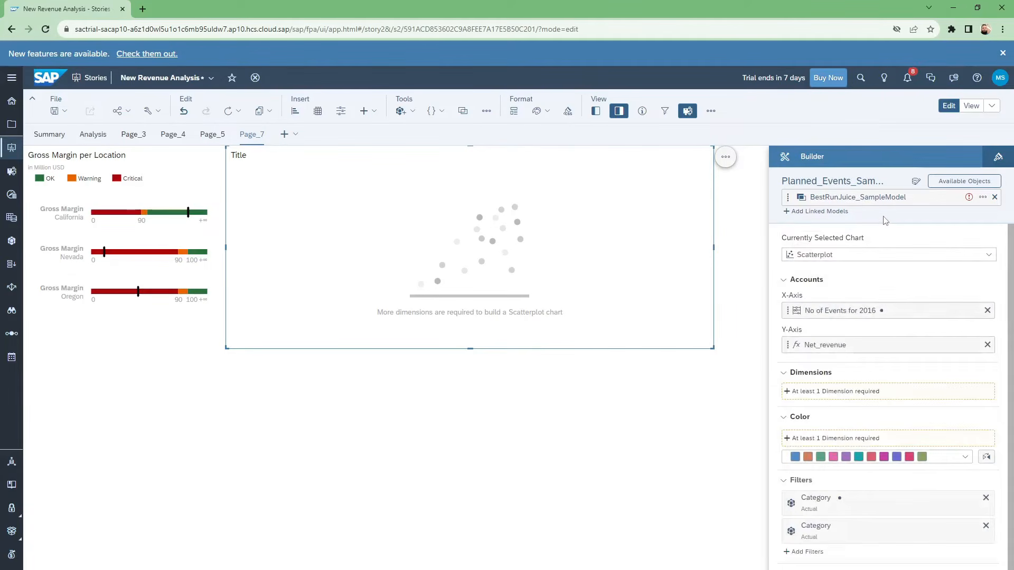
Color the scatterplot by the City dimension from Planned_Events_Sample.
click(837, 442)
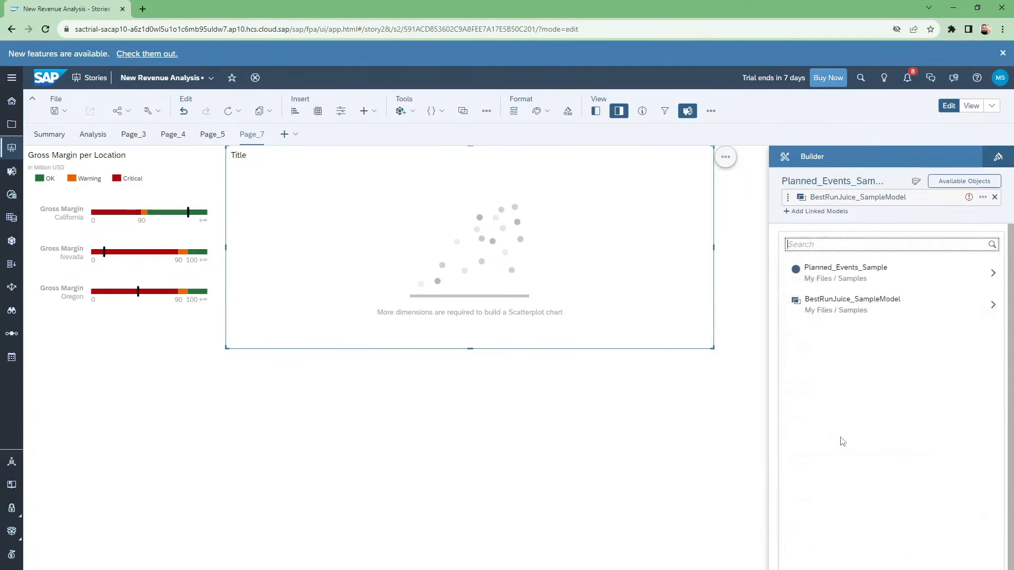
click(905, 274)
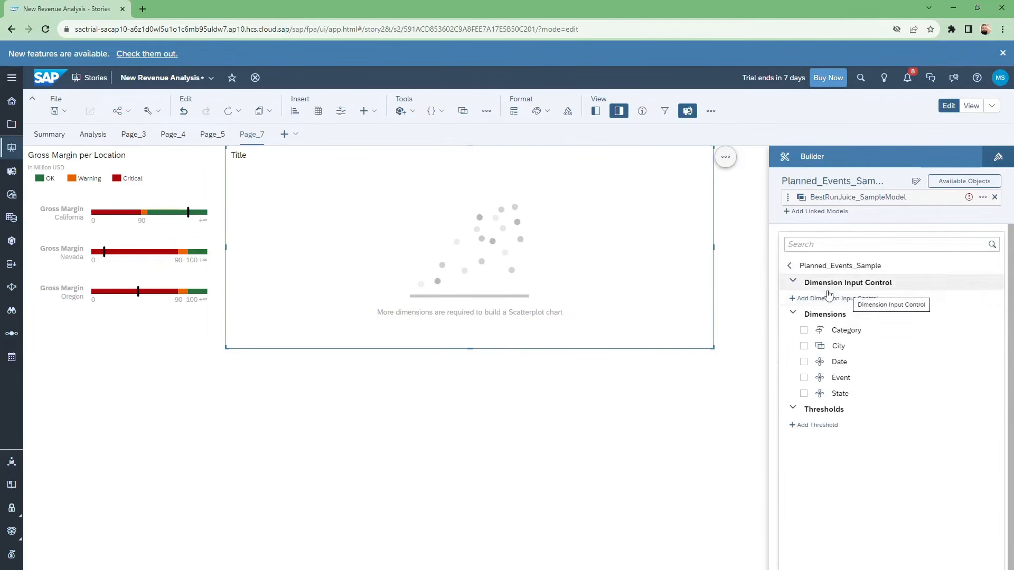
click(840, 349)
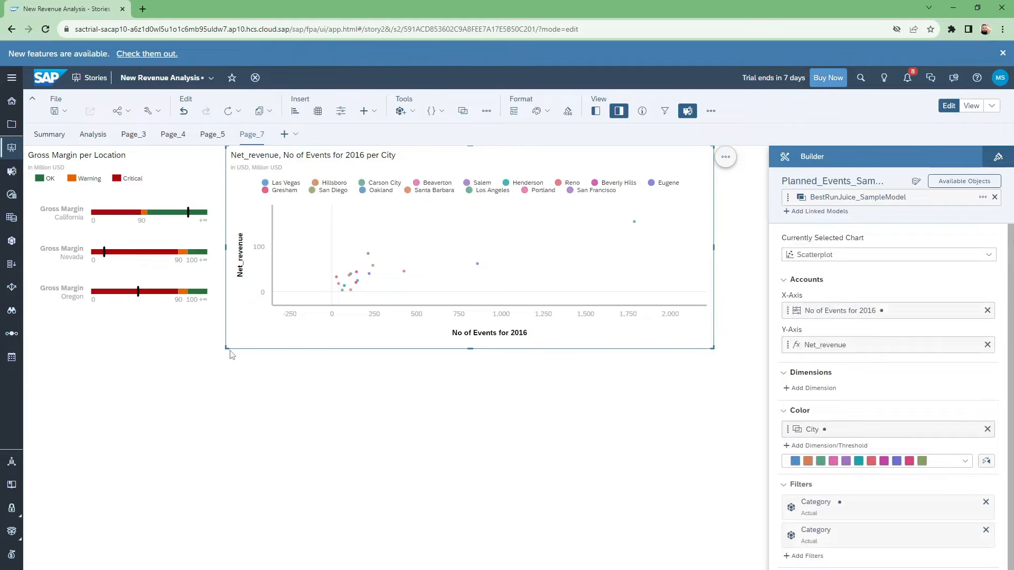
Enlarge the scatterplot to about 958 × 559 px and hide its legend.
drag(227, 349, 207, 440)
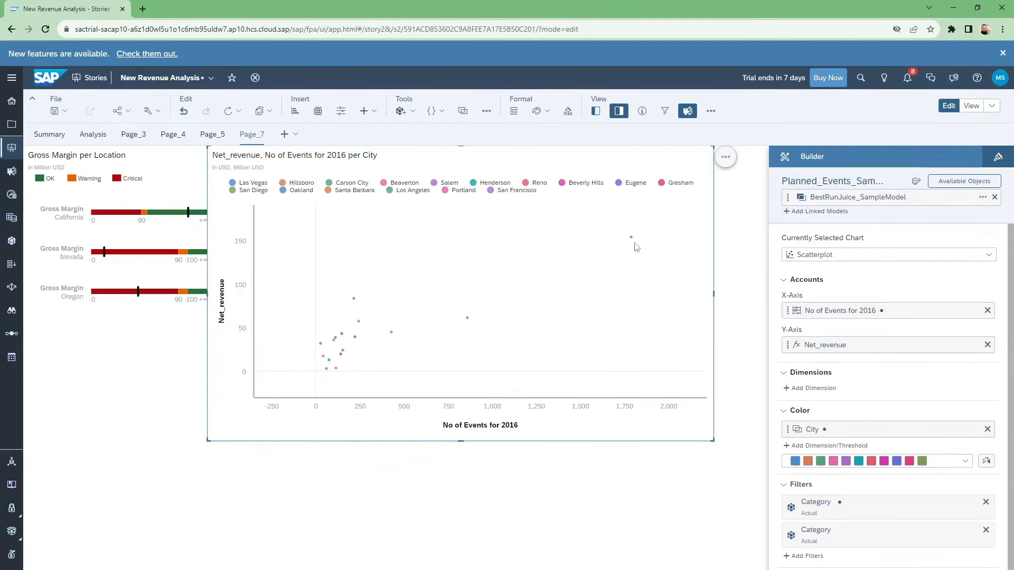
click(726, 160)
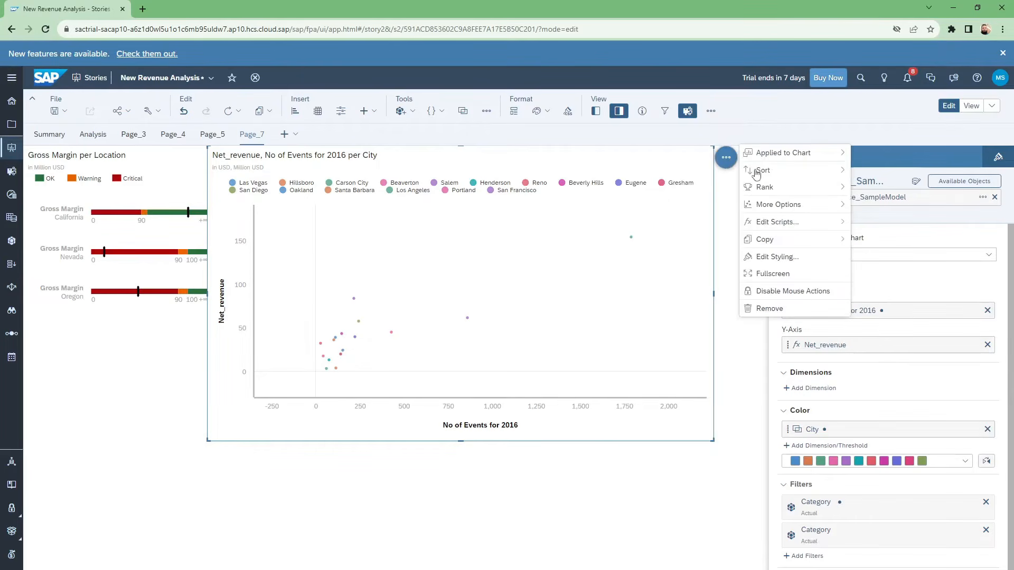
mouse_move(762, 205)
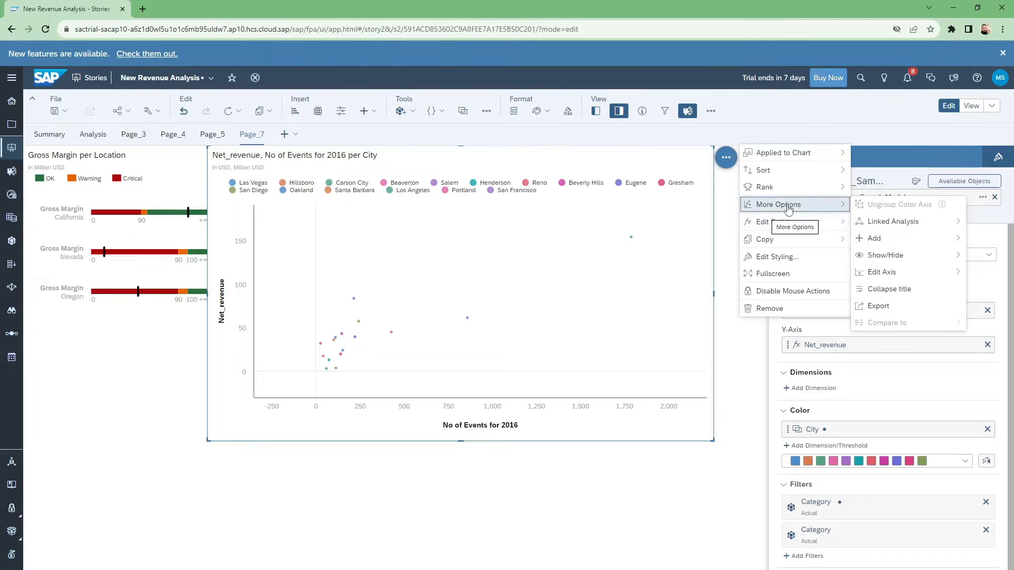
mouse_move(867, 262)
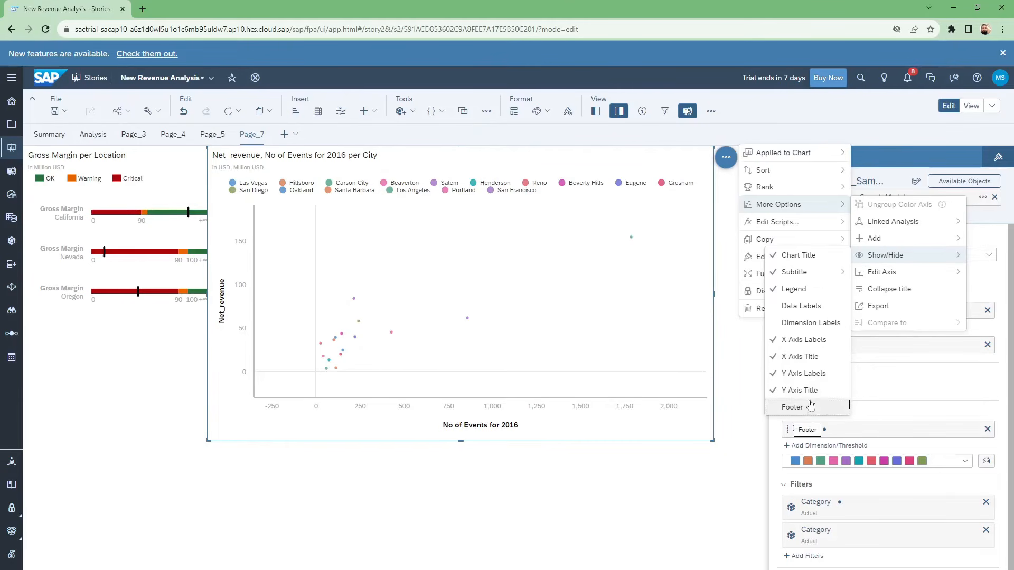
click(797, 294)
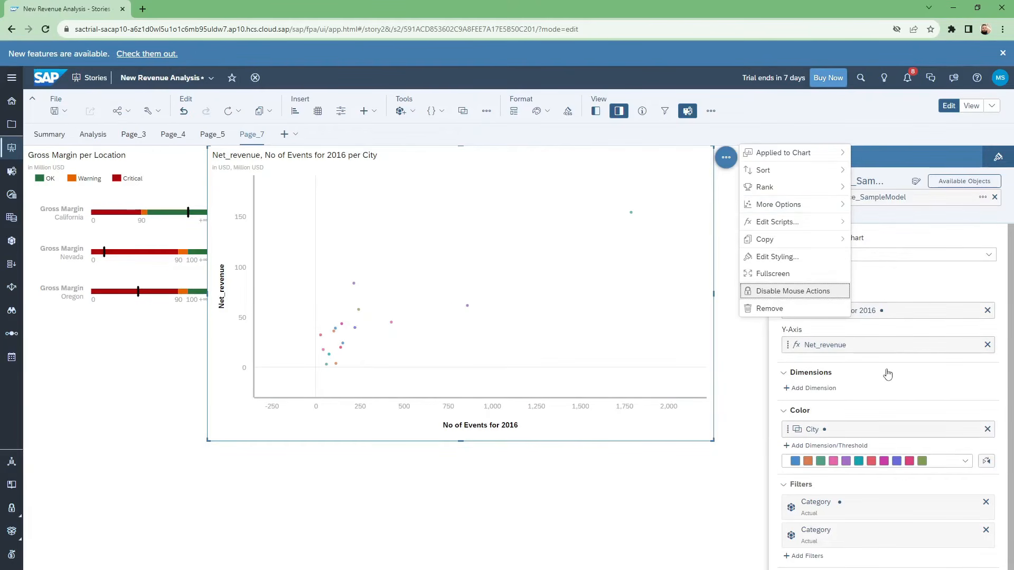
click(746, 341)
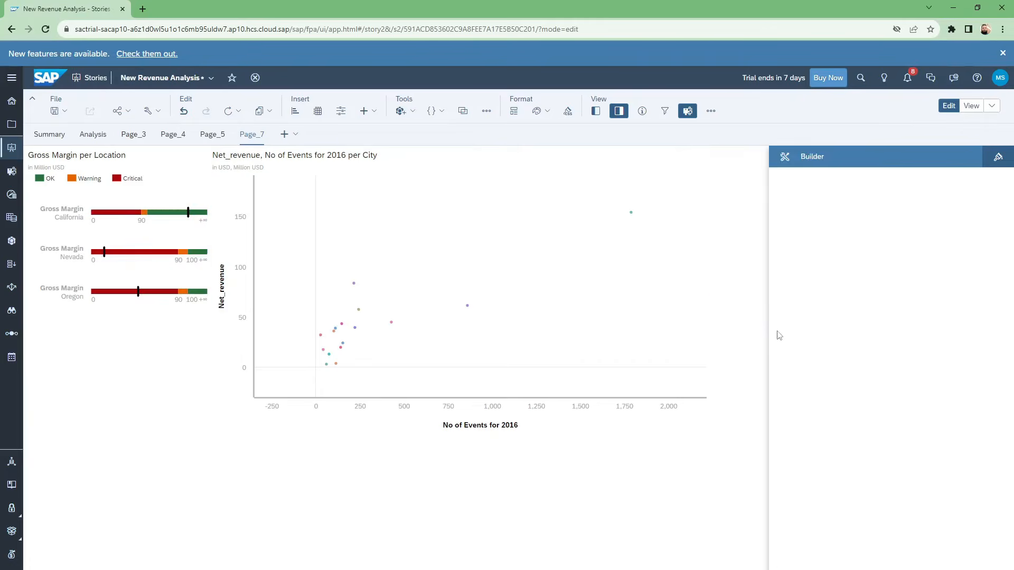
Set the scatterplot's data marker size to 155% and its opacity to 70%.
click(435, 265)
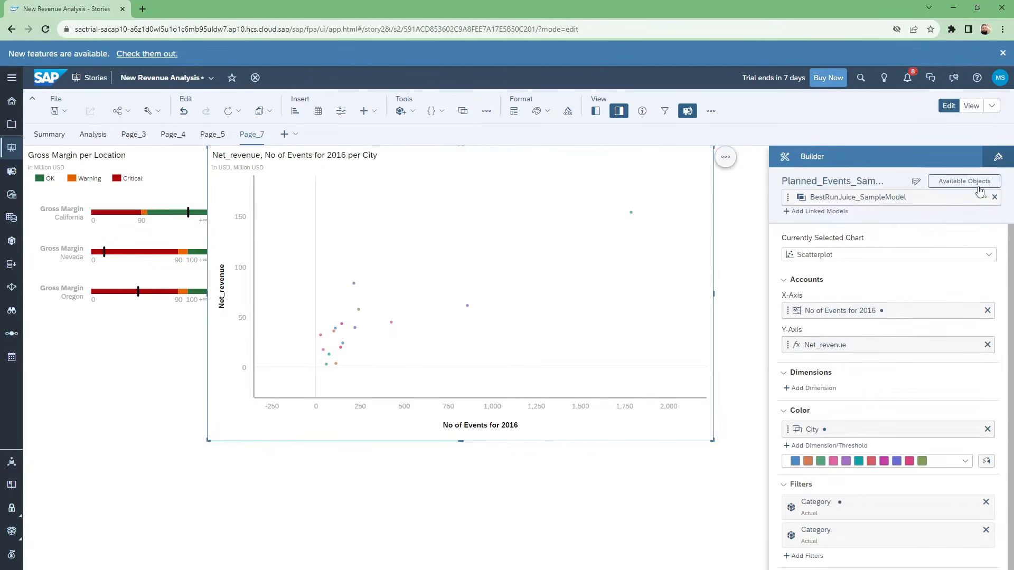
click(998, 156)
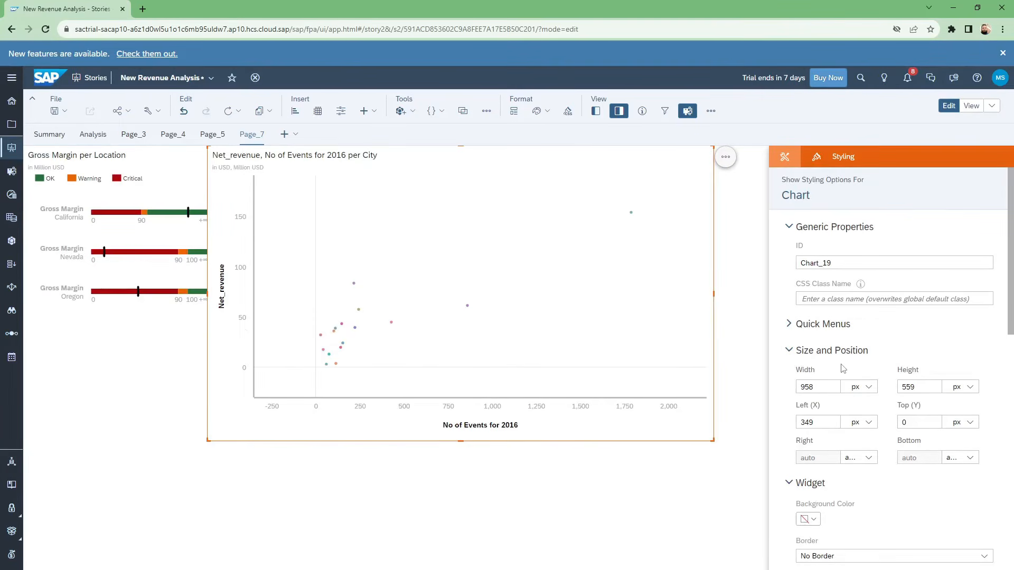
scroll(845, 367, down, 4)
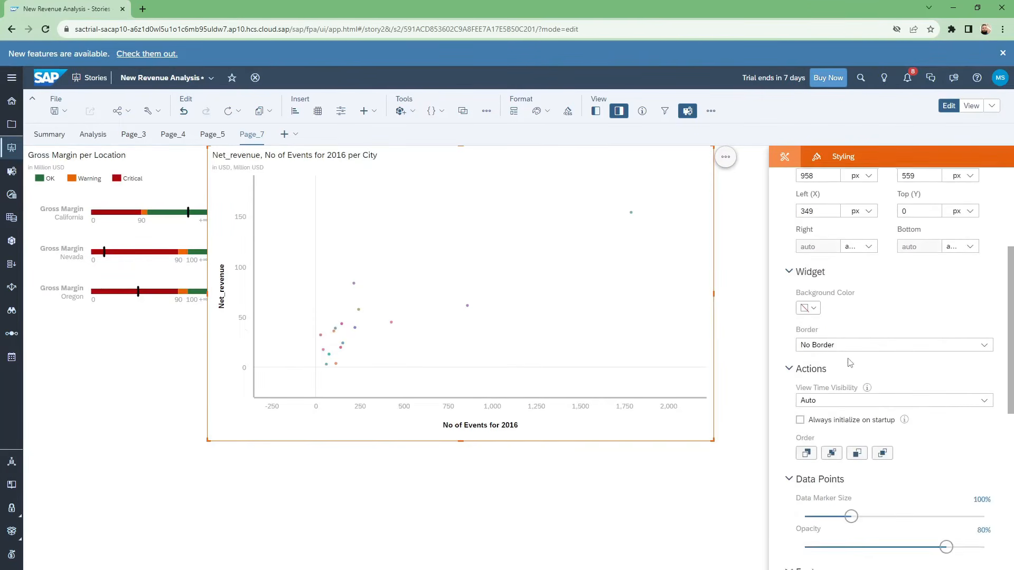
click(861, 346)
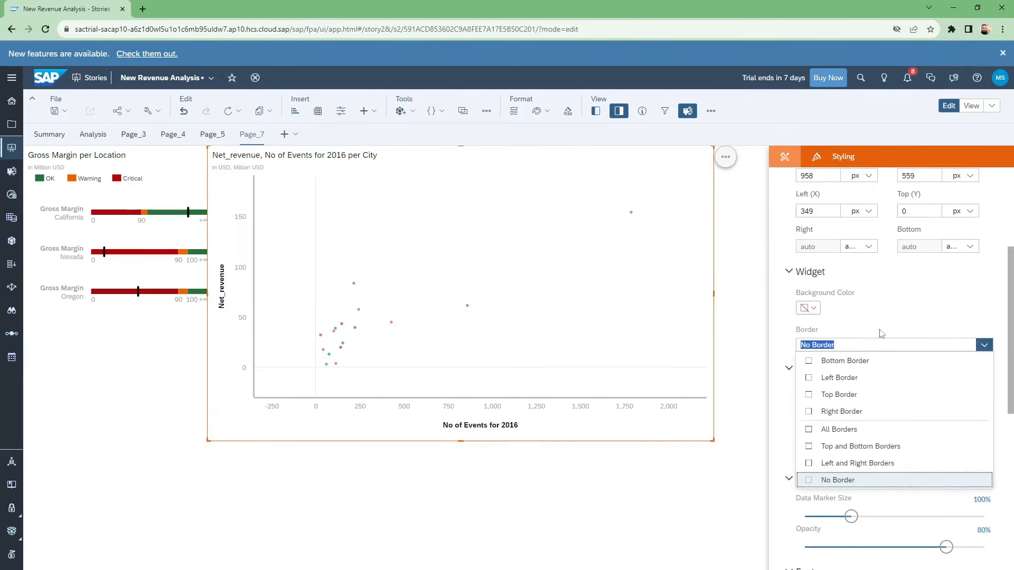
click(886, 316)
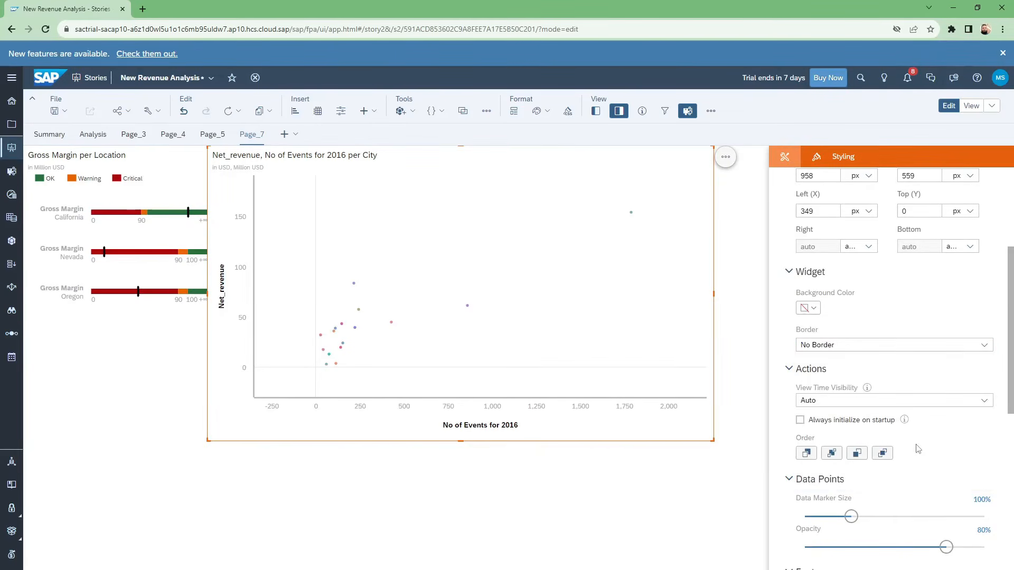
scroll(919, 446, down, 2)
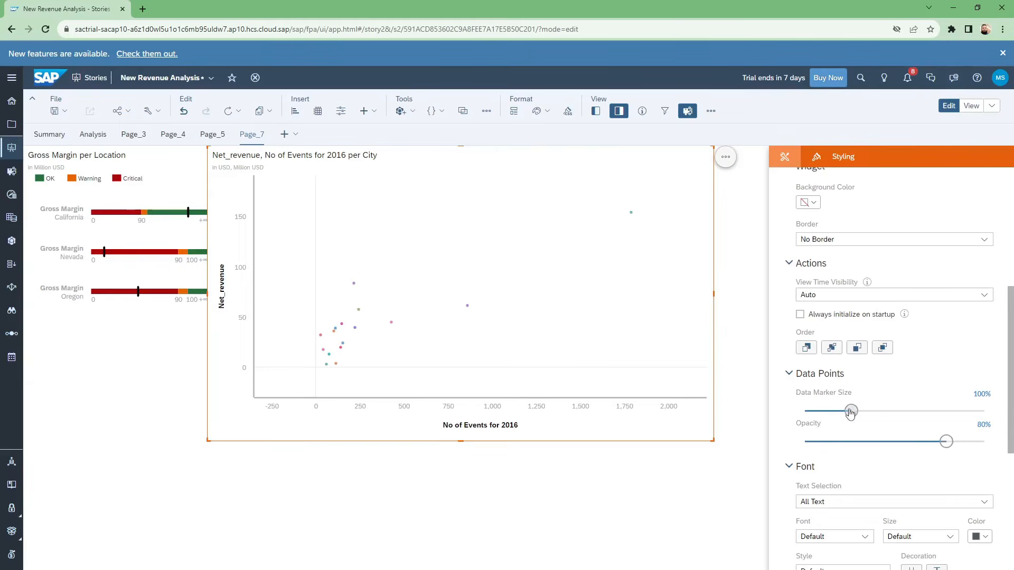
mouse_move(850, 411)
mouse_down()
mouse_move(901, 413)
mouse_move(864, 412)
mouse_up()
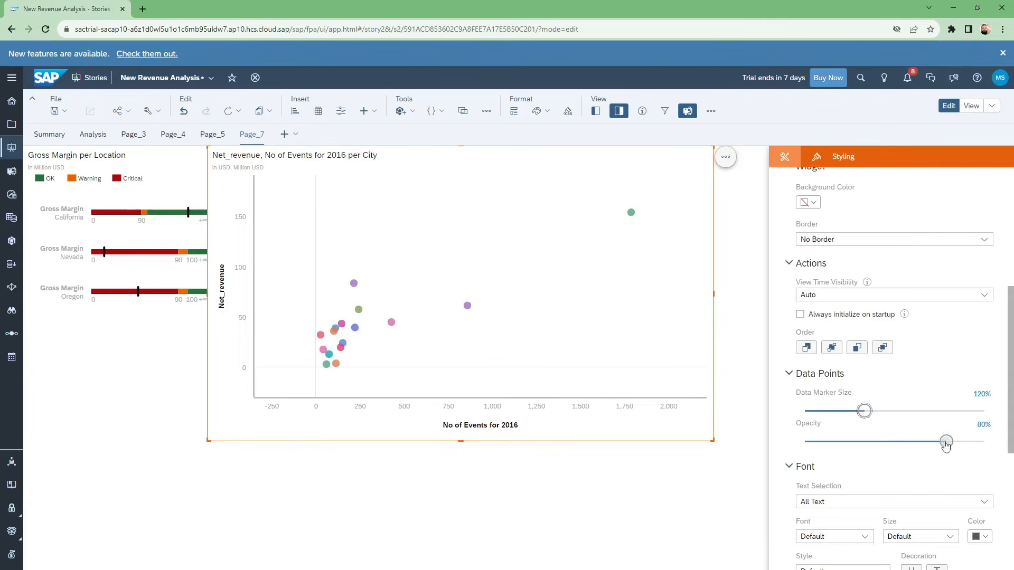
drag(946, 441, 924, 444)
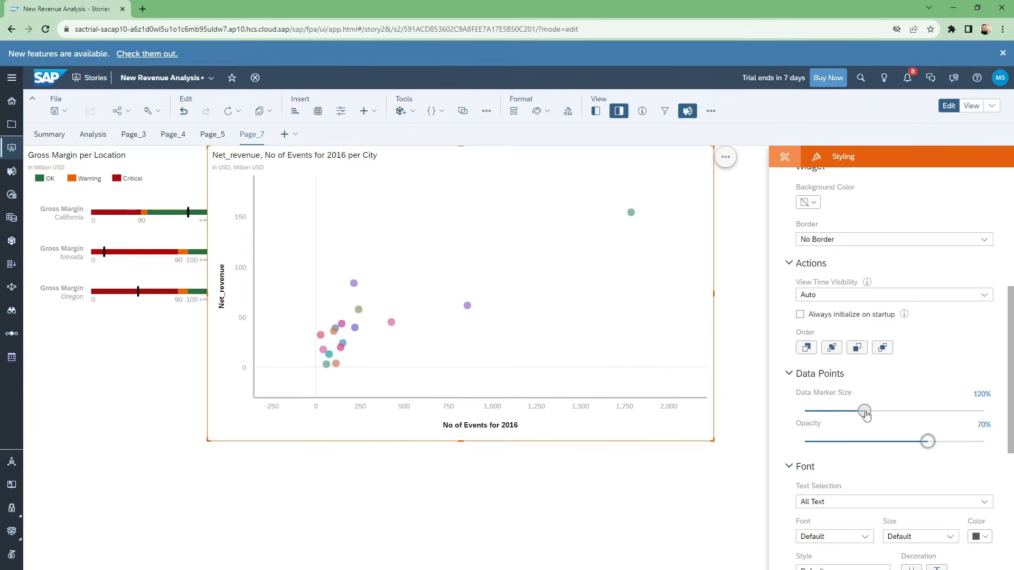
drag(869, 414, 891, 415)
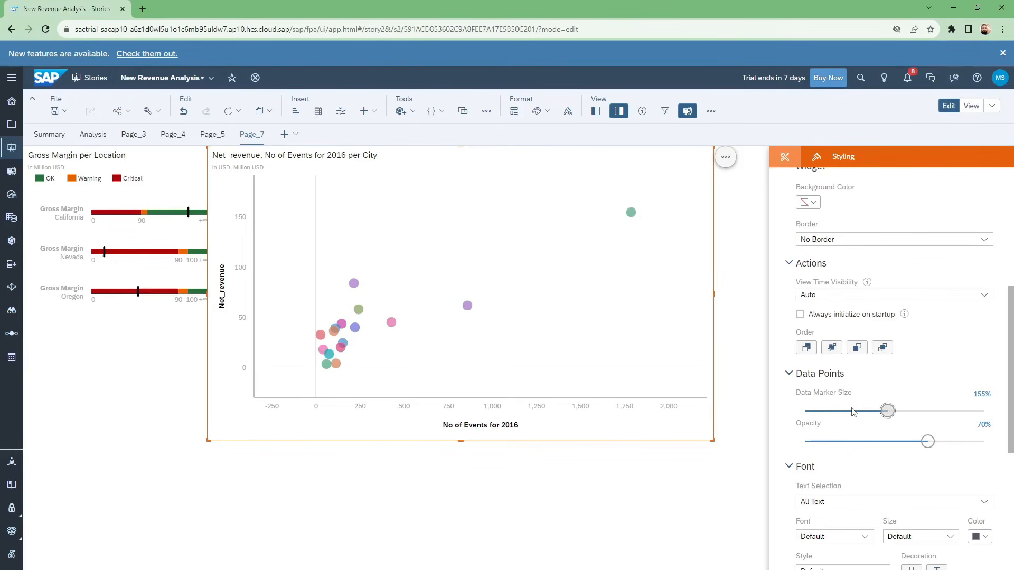
Set the font style of all text in the scatterplot to Bold.
scroll(893, 455, down, 1)
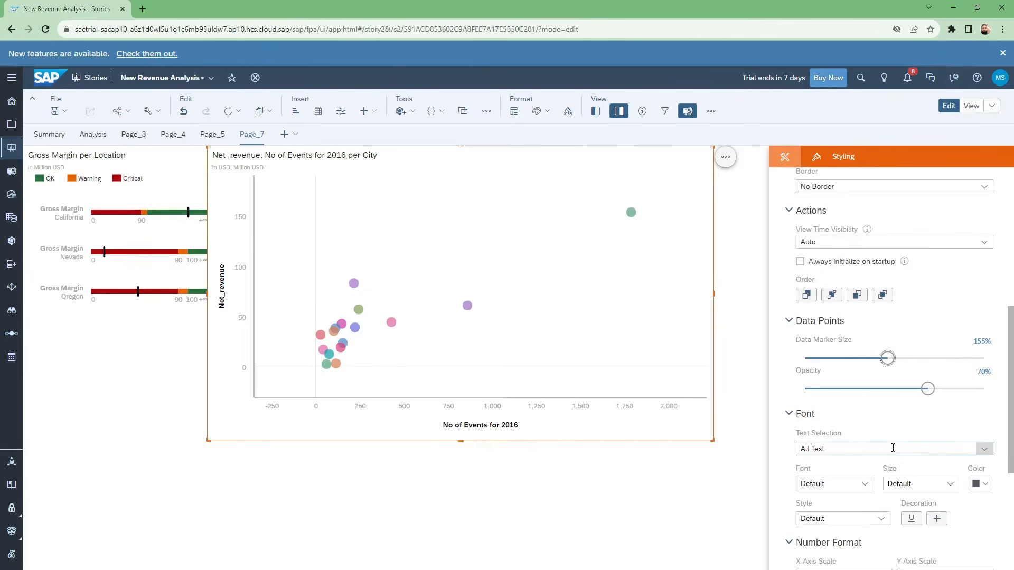
scroll(891, 445, down, 2)
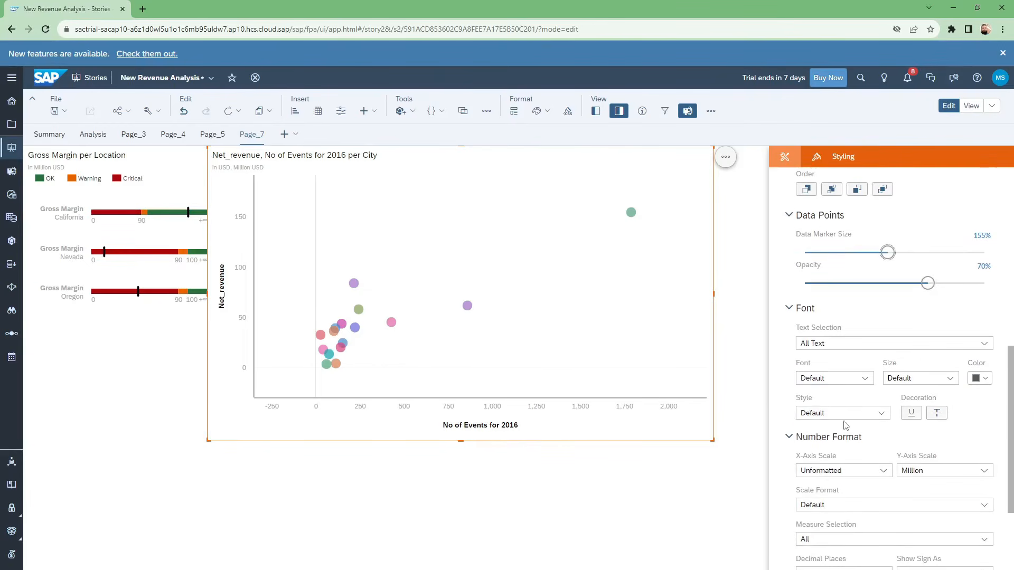
click(868, 413)
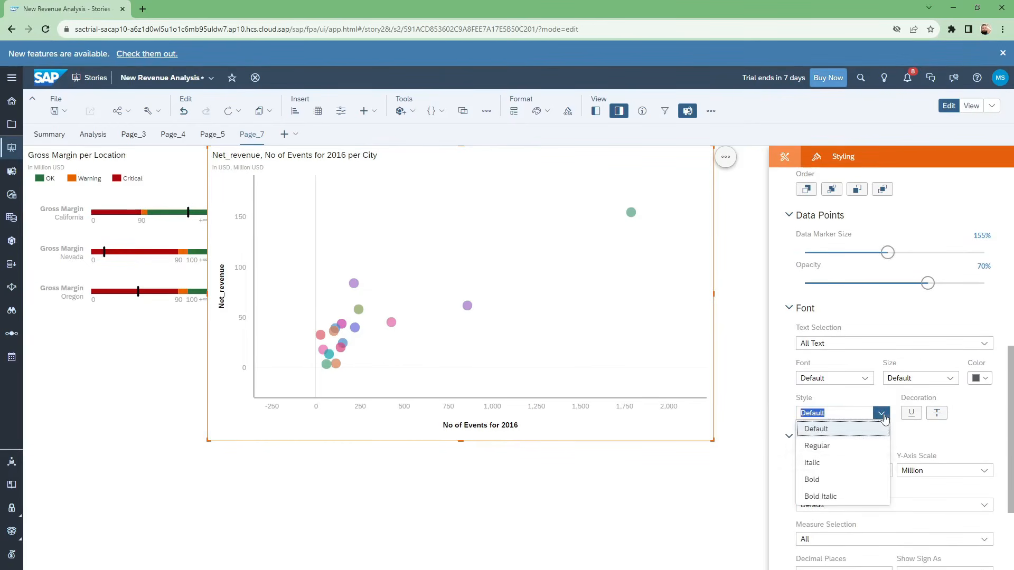
click(832, 477)
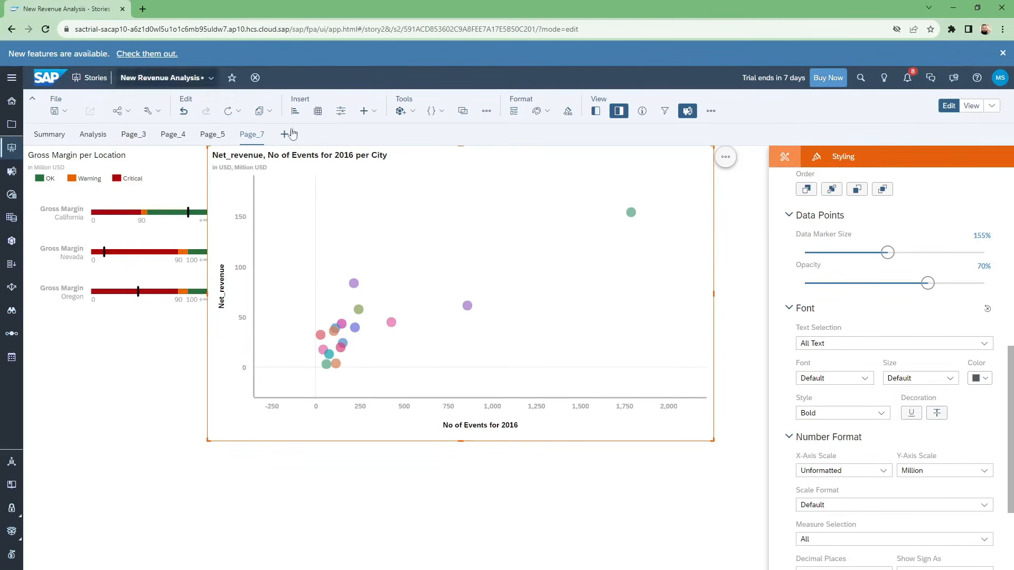
Review the scatterplot's number format, legend and label settings, including the available legend placement options.
scroll(855, 415, down, 4)
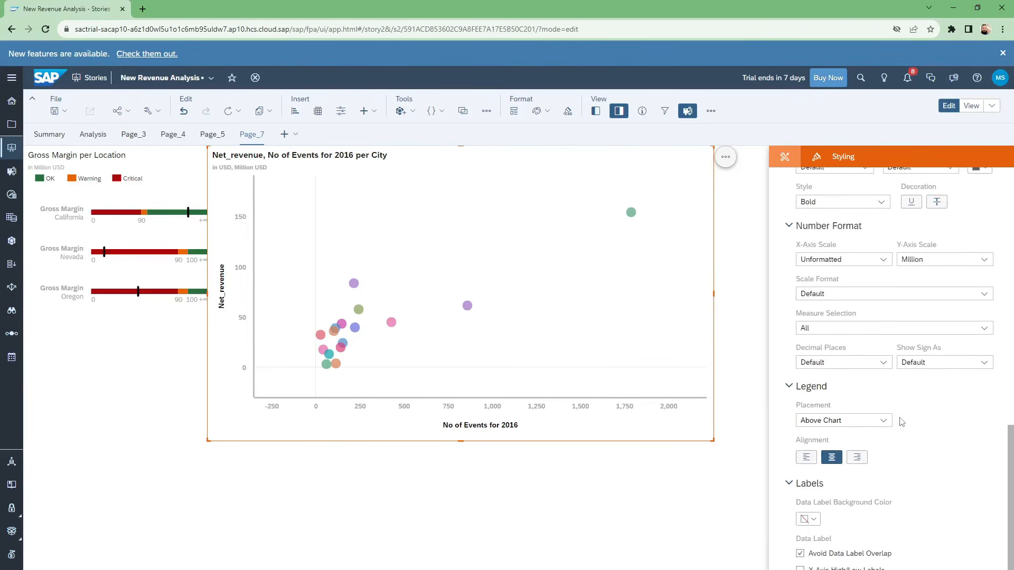
scroll(901, 421, down, 1)
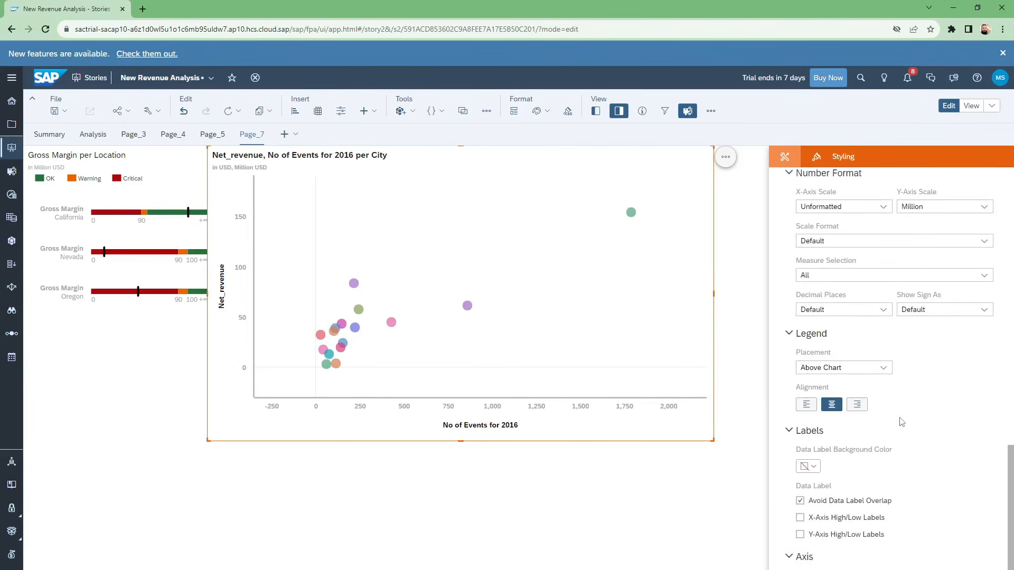
click(884, 369)
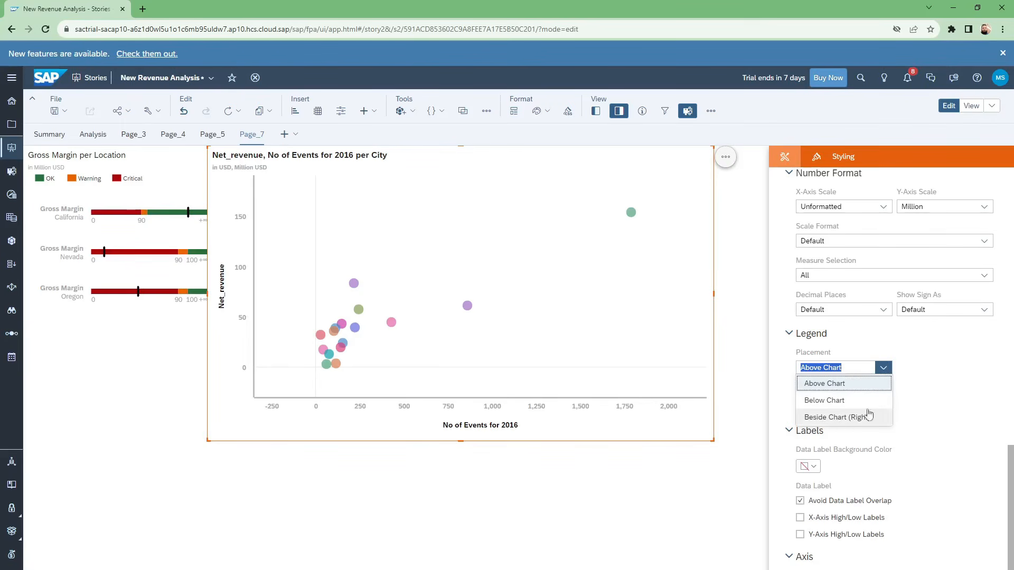
click(962, 374)
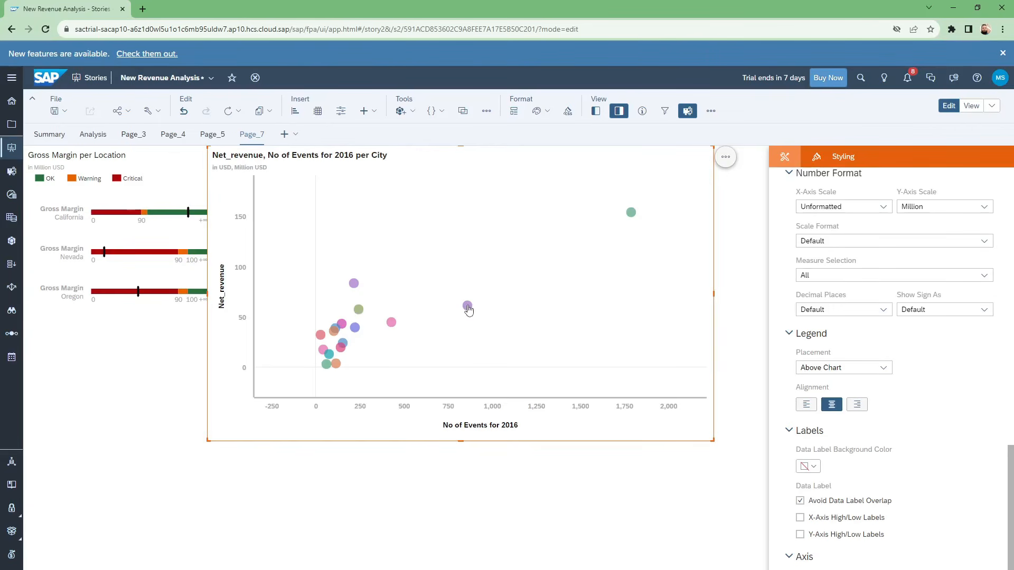
Deselect the scatterplot and inspect the details of the purple data point between 750 and 1,000 events.
click(560, 466)
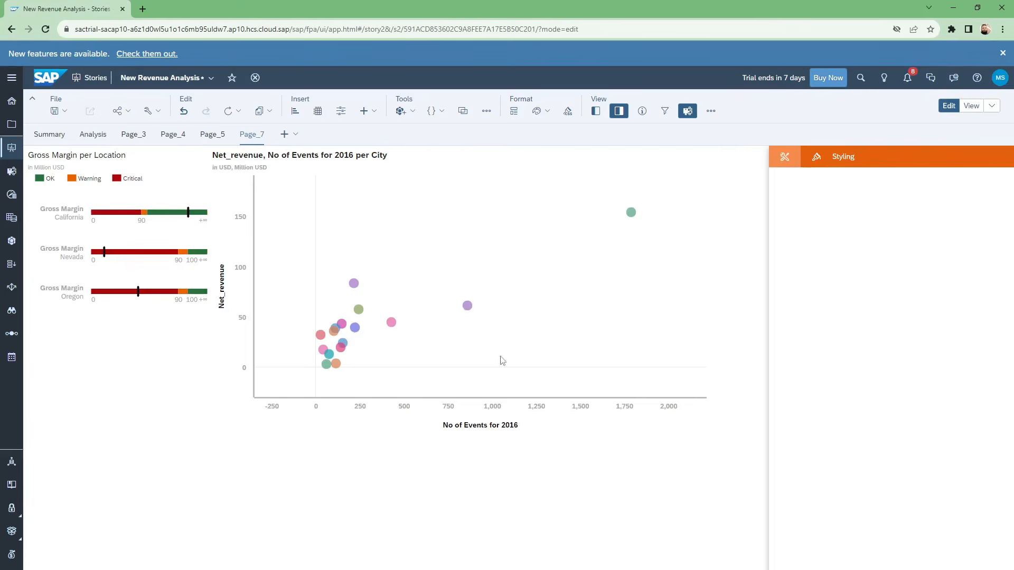
mouse_move(468, 309)
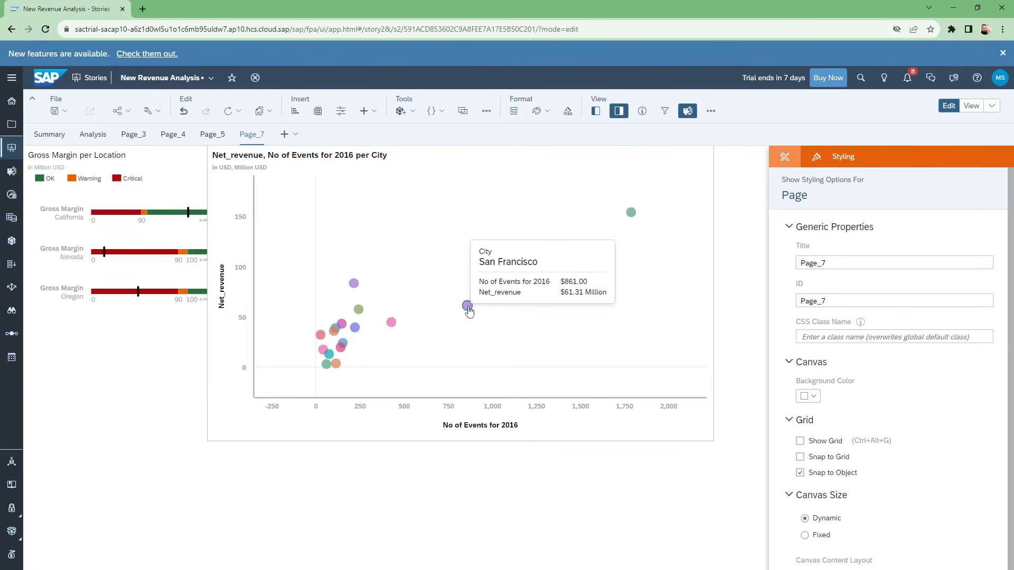